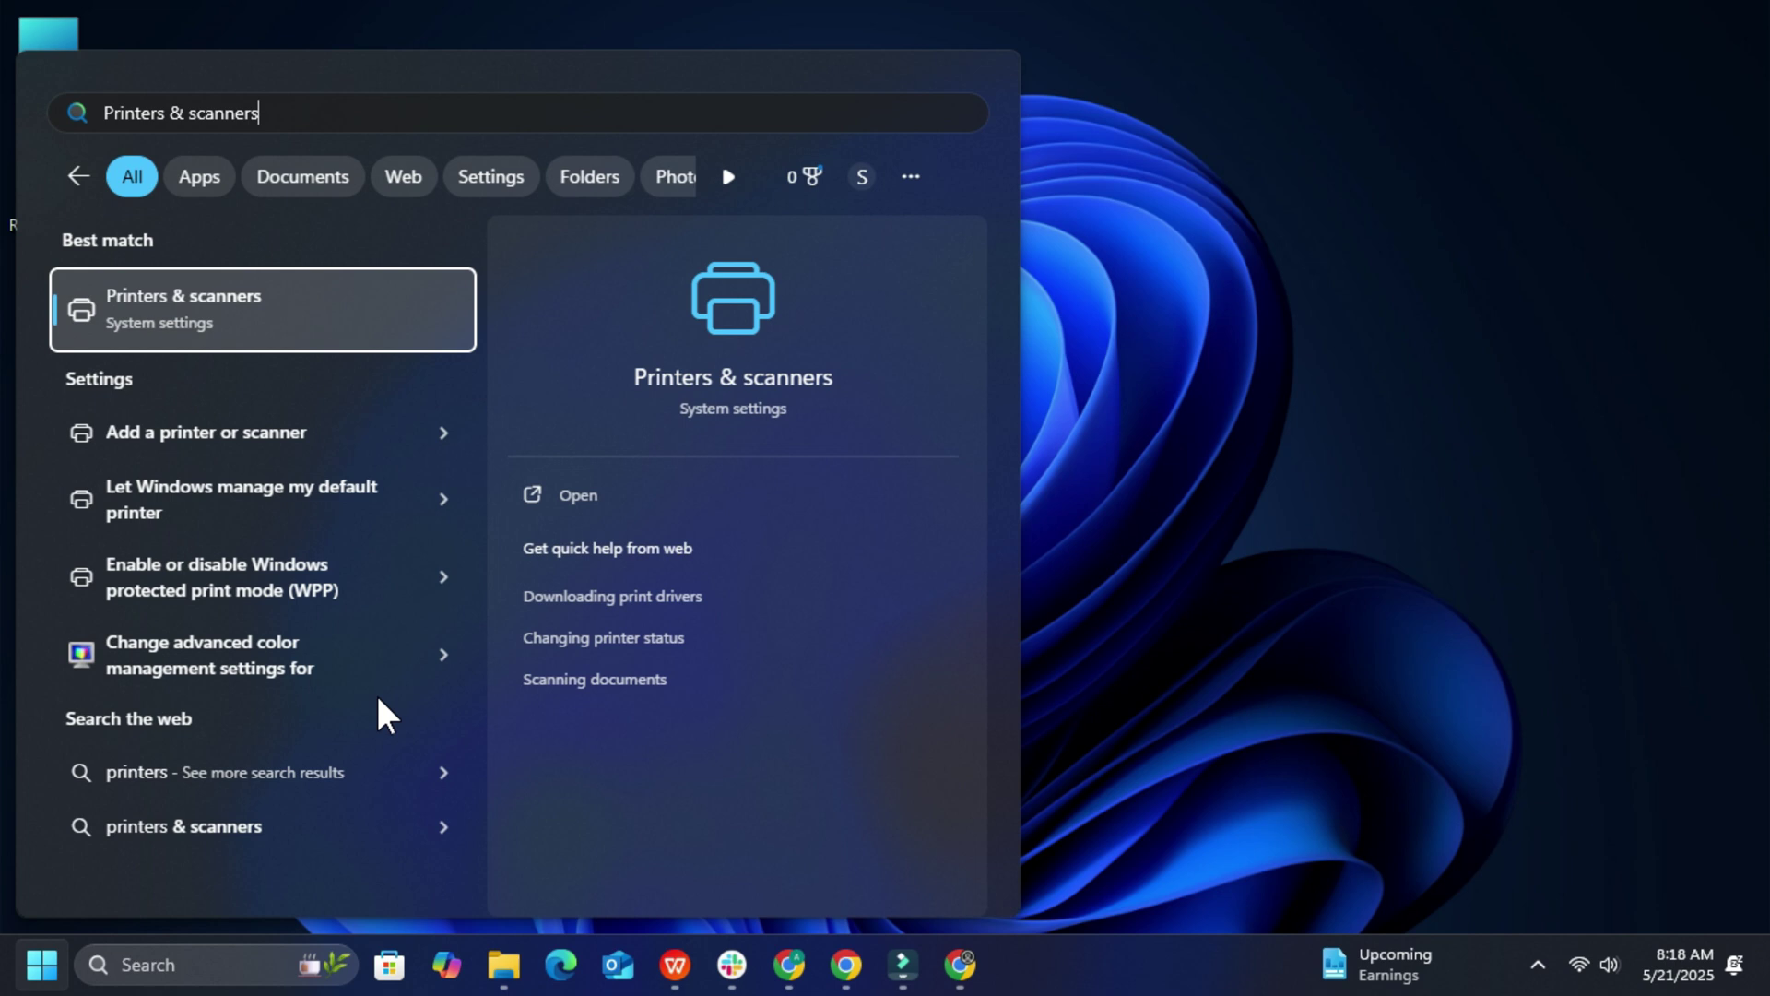
# Open the Printers & scanners best match from Start menu search
pyautogui.press('Return')
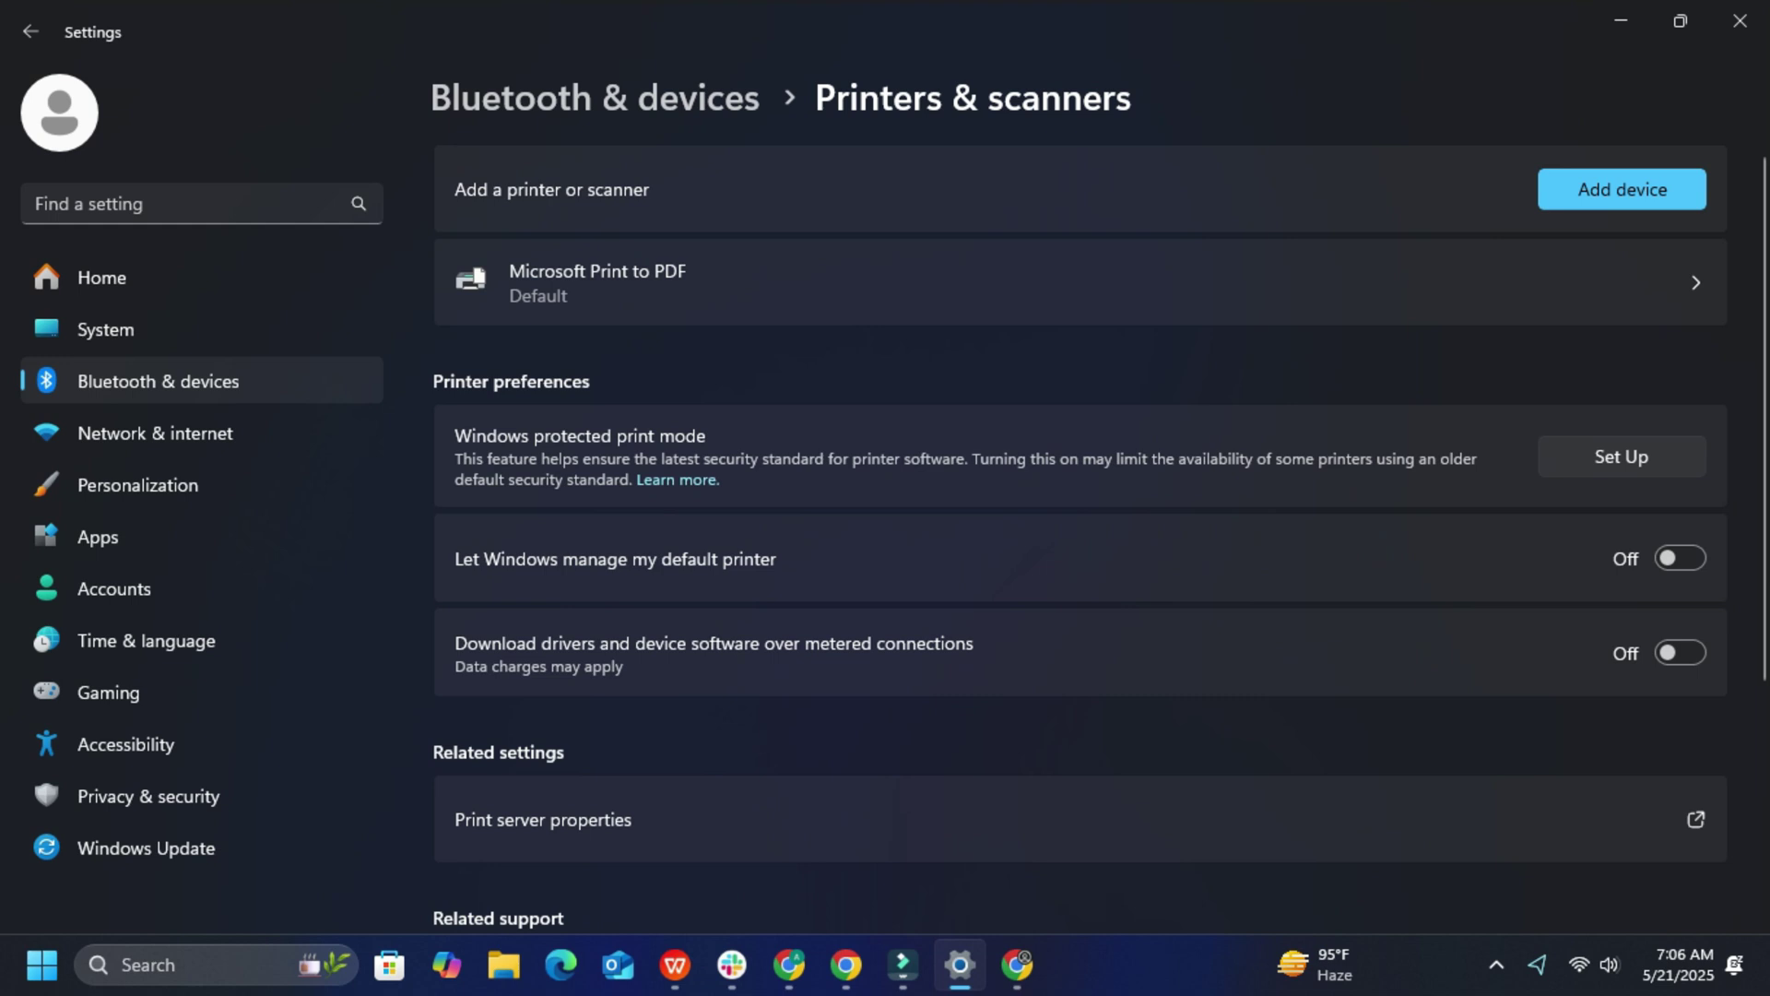
# Choose Add device to begin adding a printer that isn't listed
pyautogui.click(1586, 189)
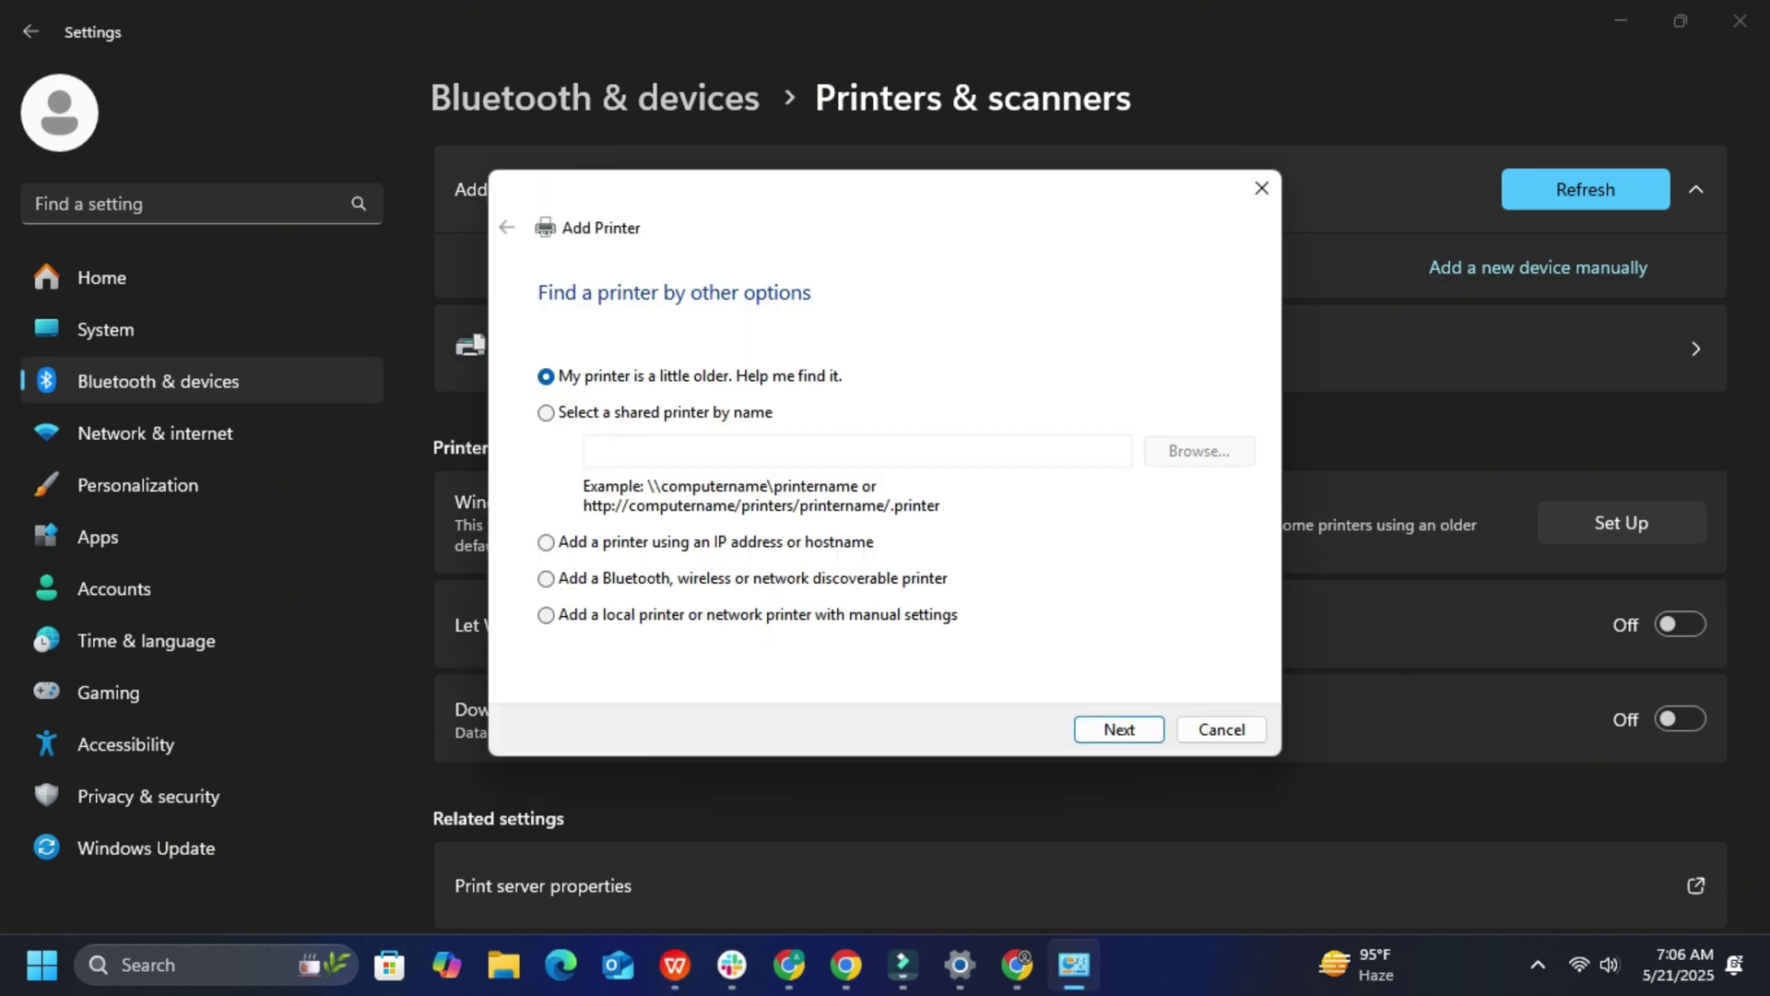
# Add a local printer with manual settings on the existing LPT1 port
pyautogui.press('Down')
pyautogui.press('Down')
pyautogui.press('Down')
pyautogui.press('Tab')
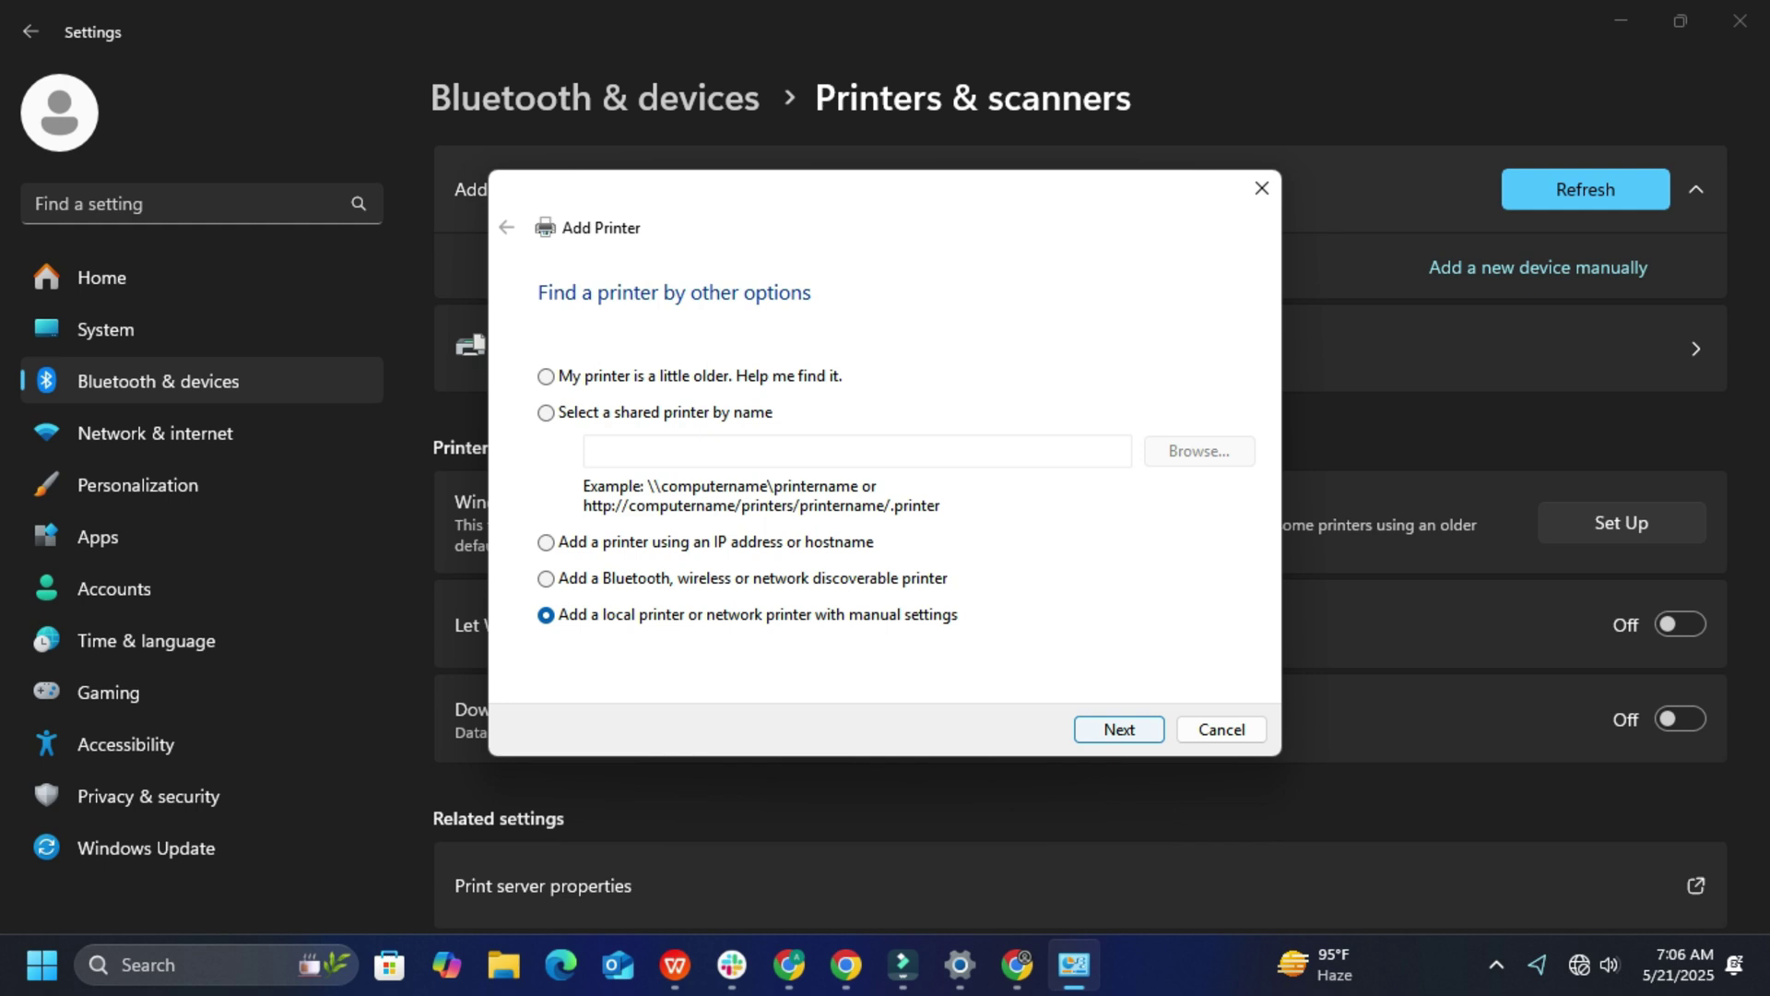
pyautogui.press('Return')
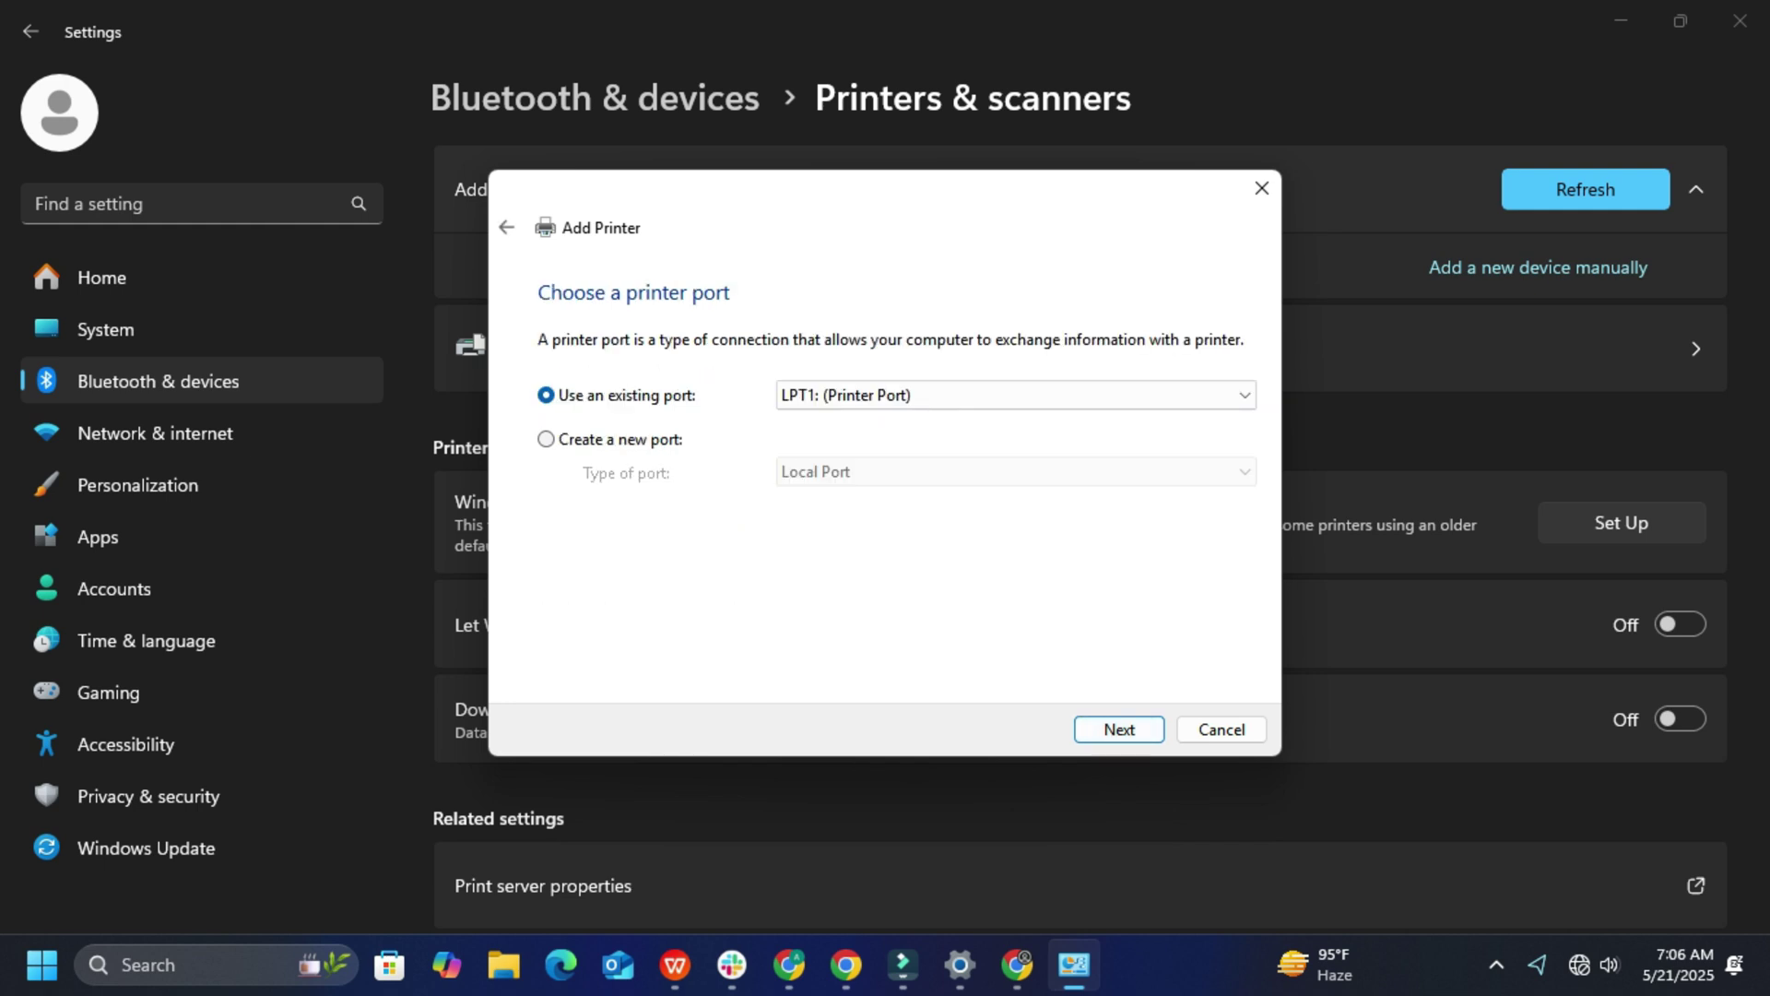
pyautogui.press('Return')
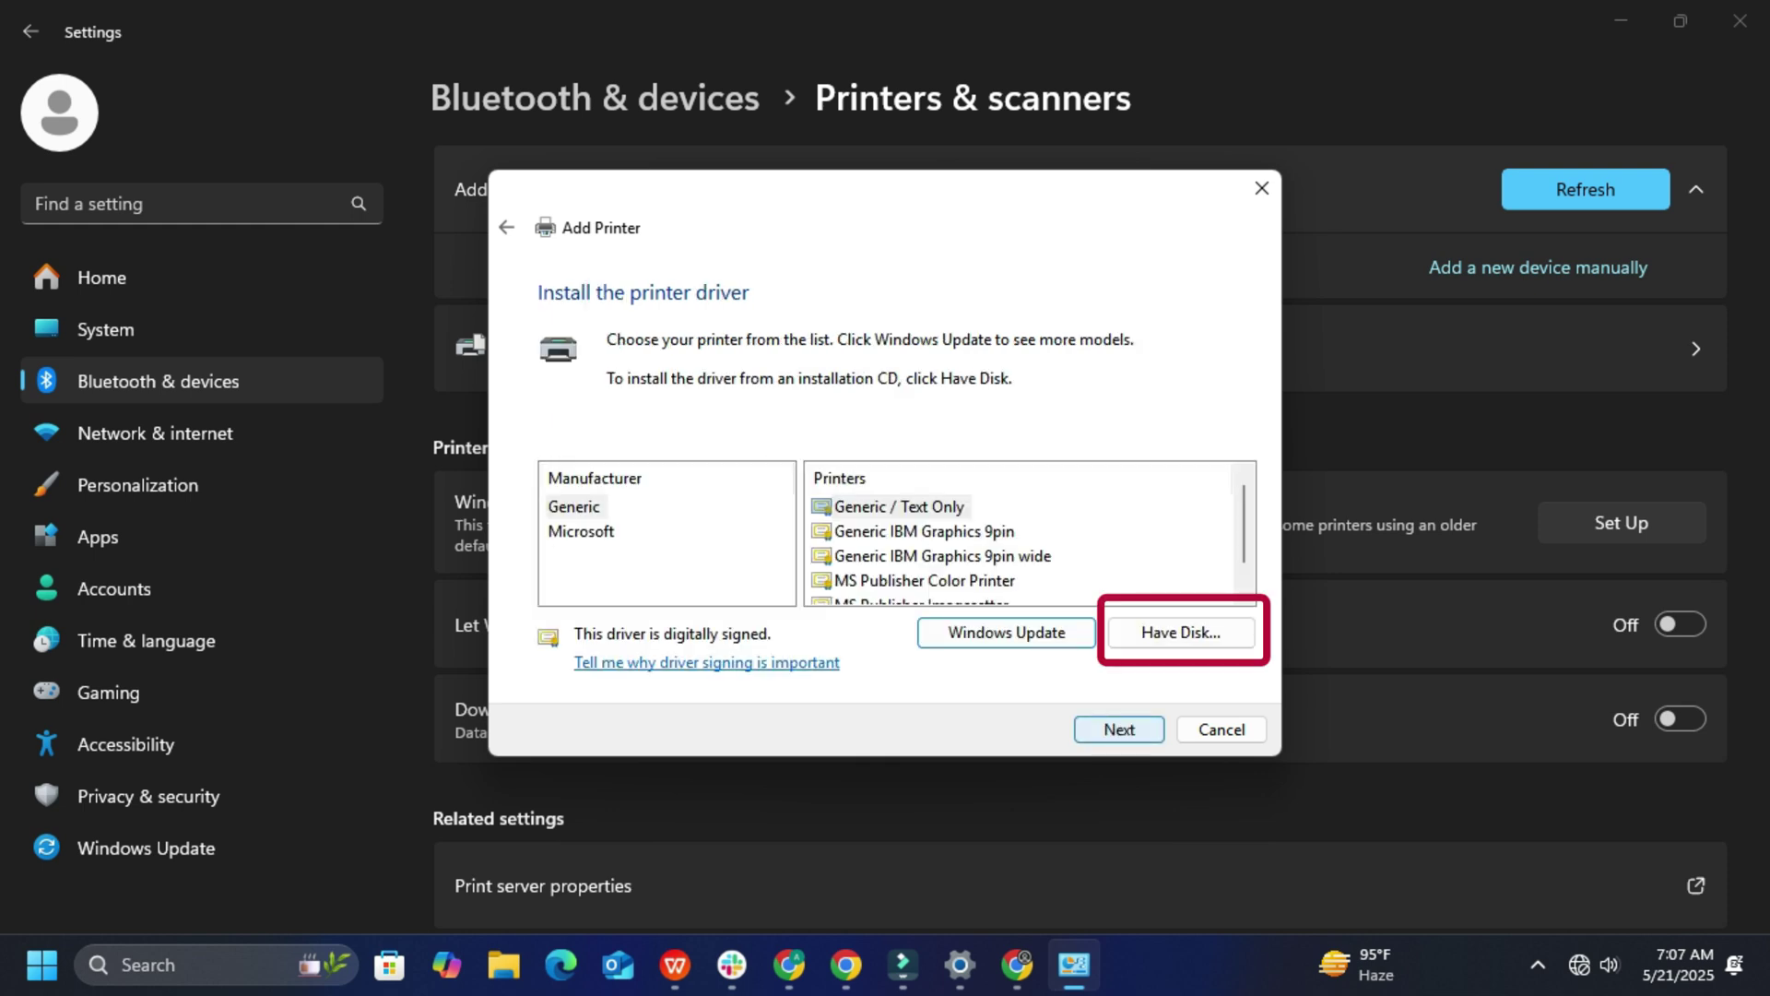
# Accept the Generic manufacturer and Generic / Text Only printer driver
pyautogui.press('Tab')
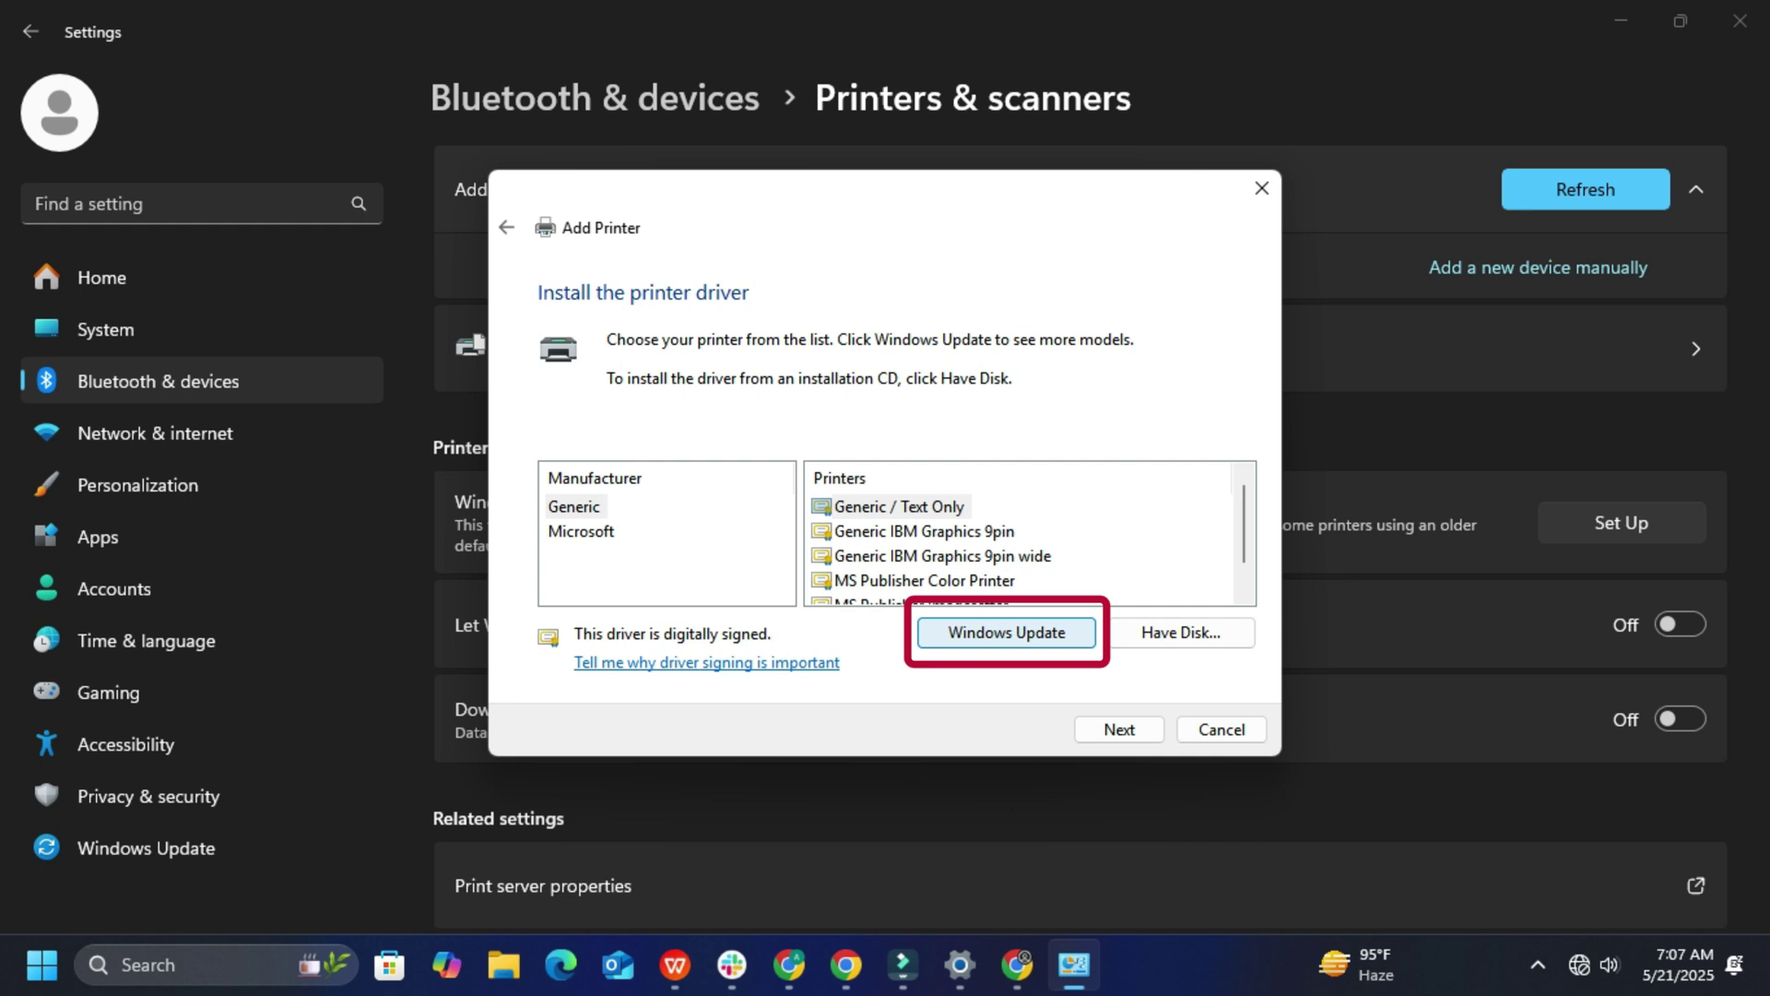
pyautogui.press('Tab')
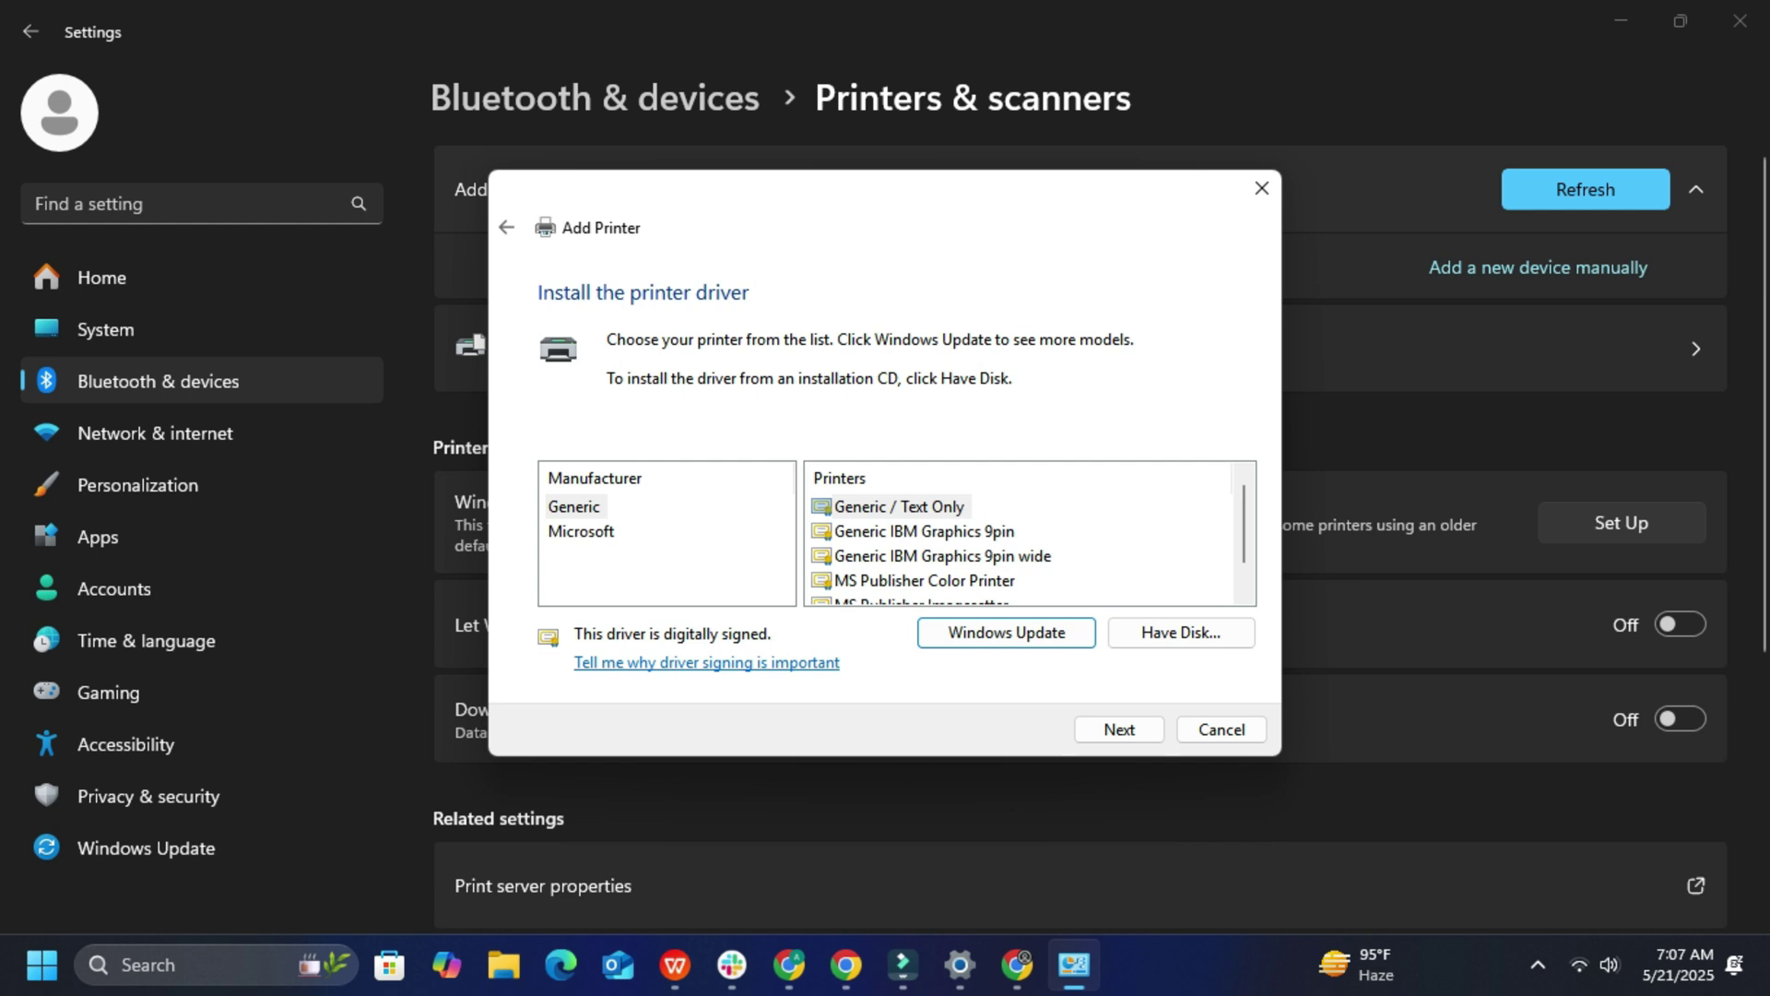
pyautogui.press('Return')
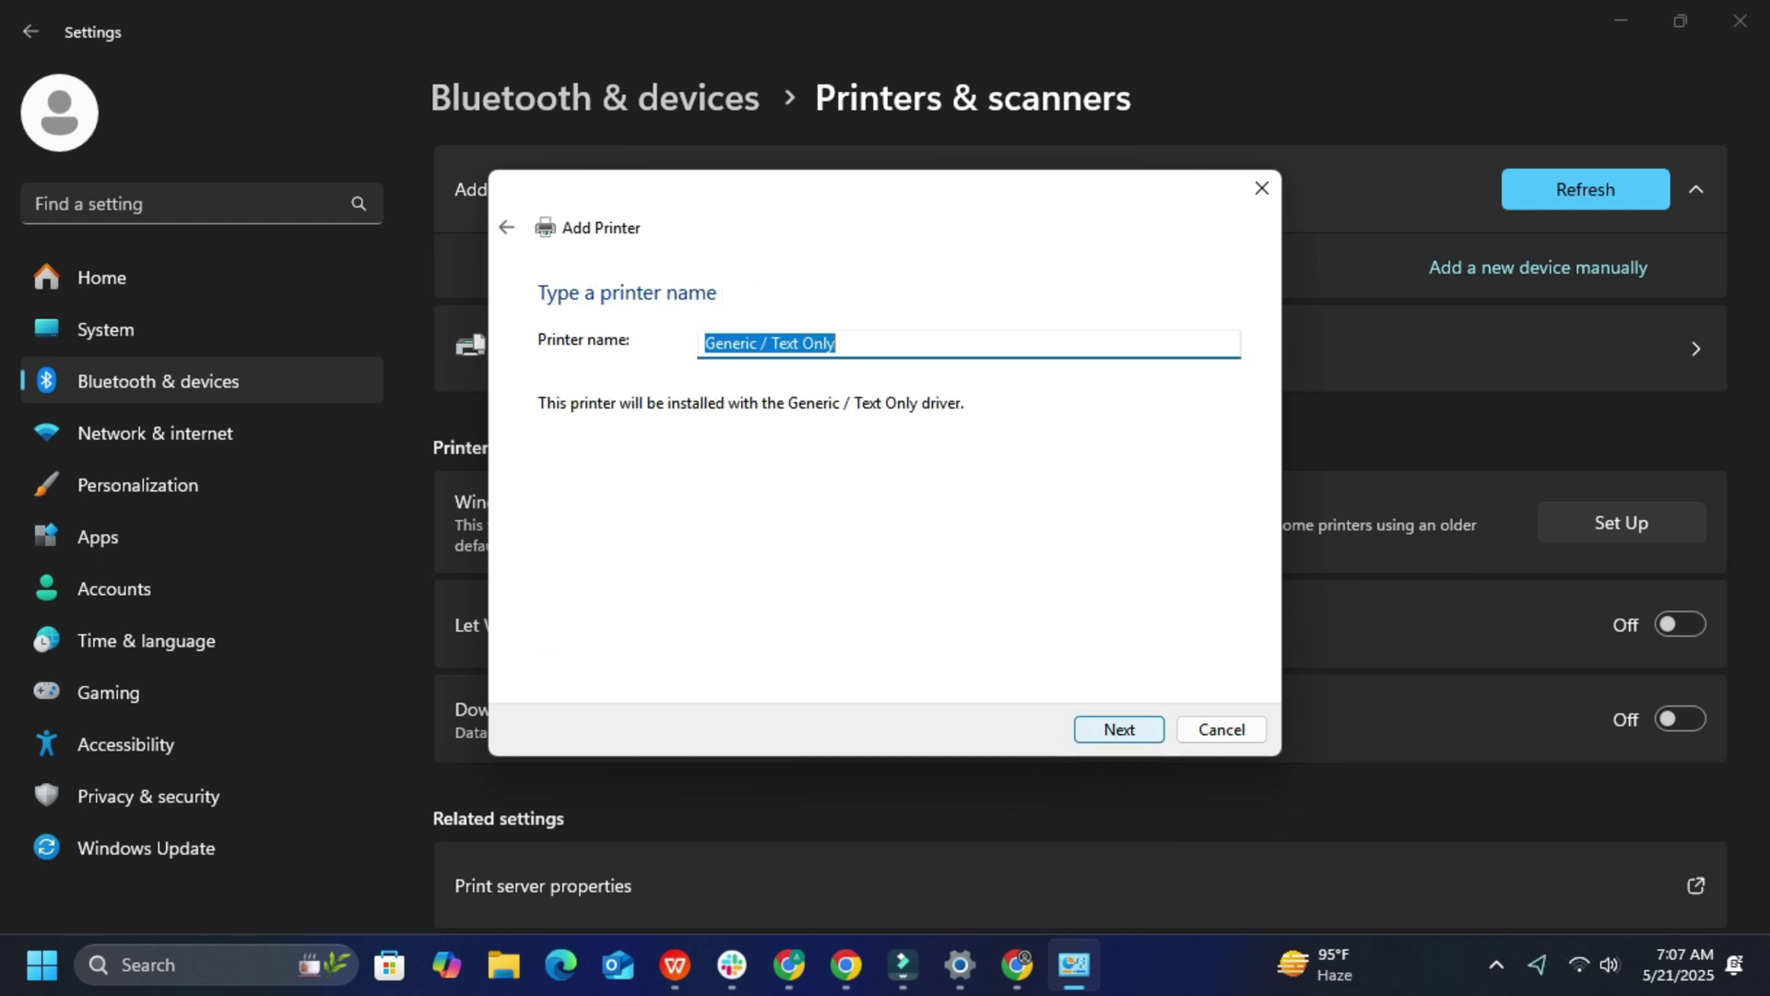
# Keep the default name Generic / Text Only, skip sharing, and finish the wizard
pyautogui.press('Return')
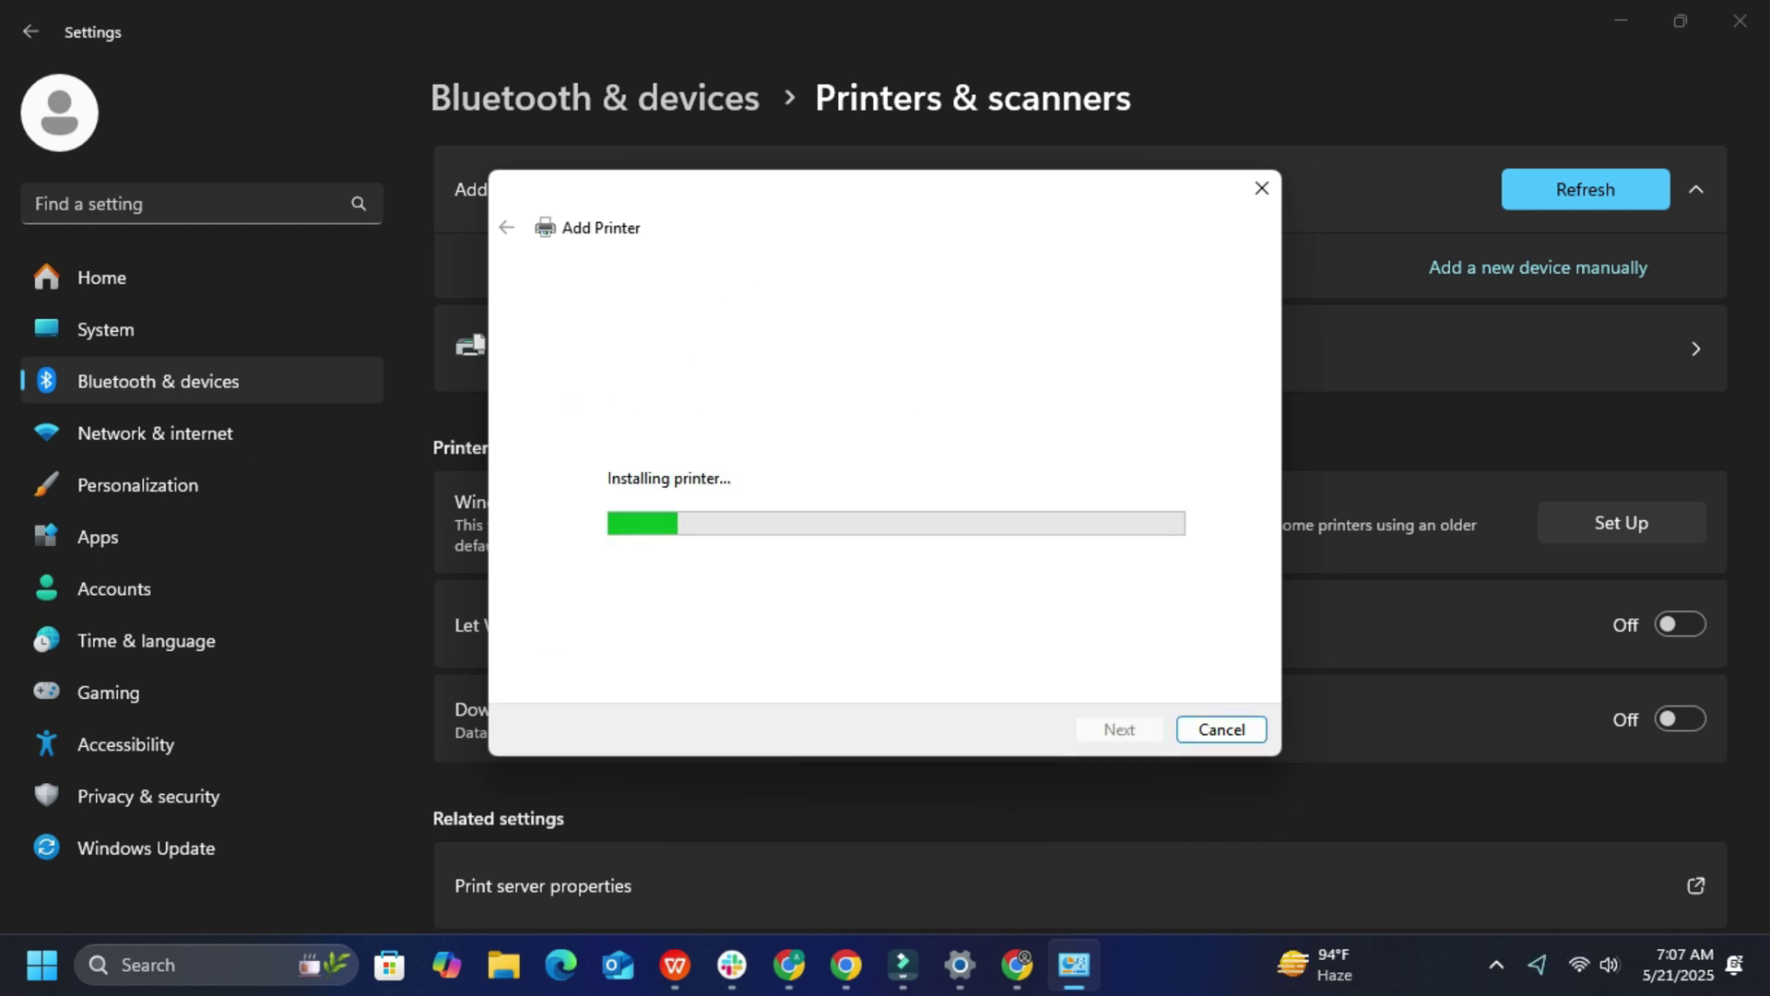
pyautogui.press('Return')
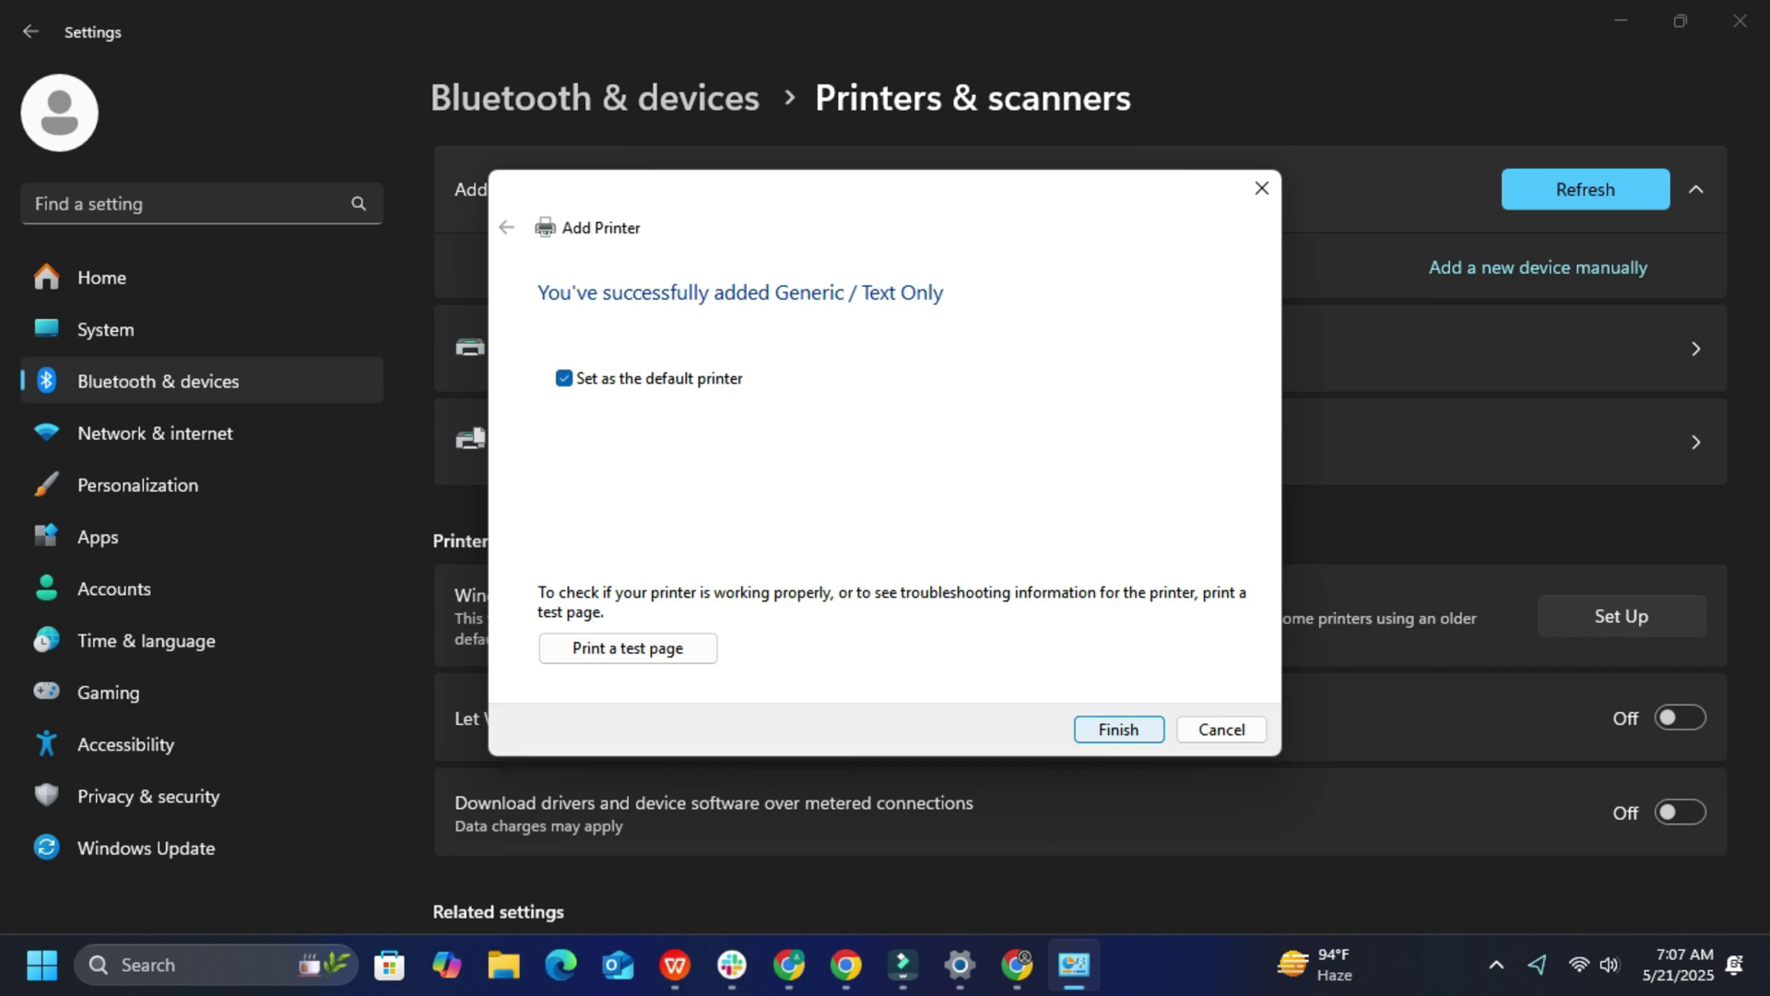
pyautogui.press('Return')
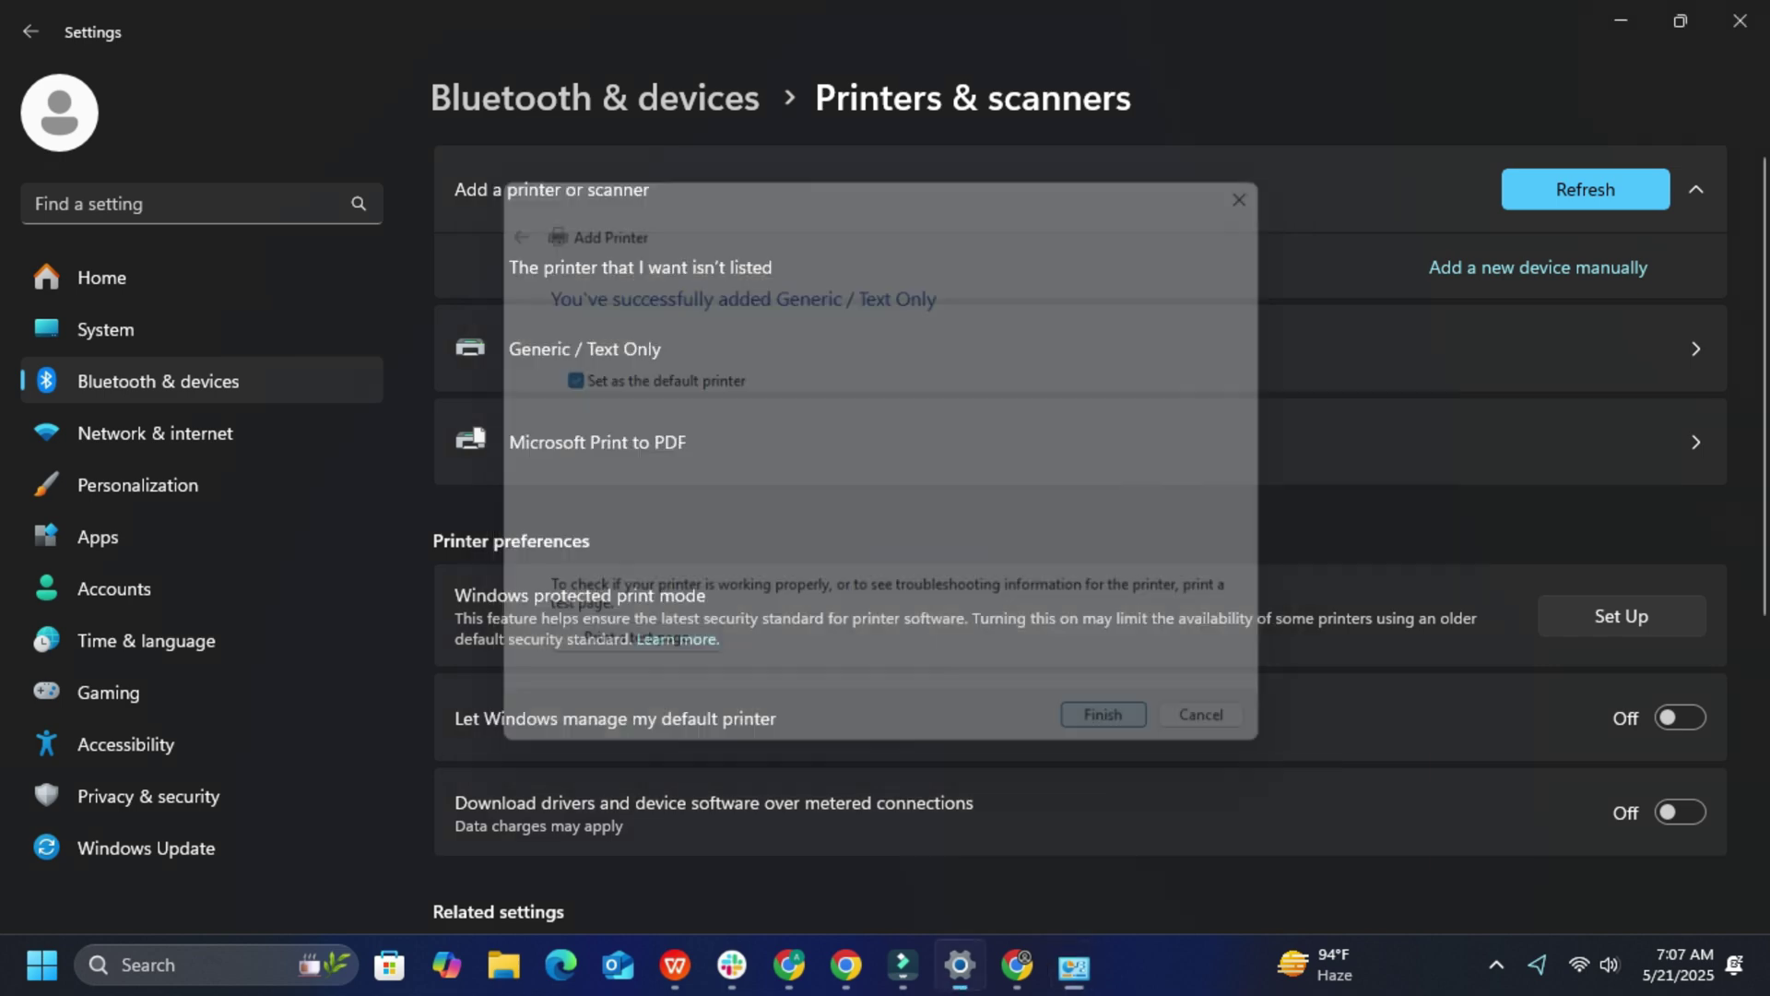